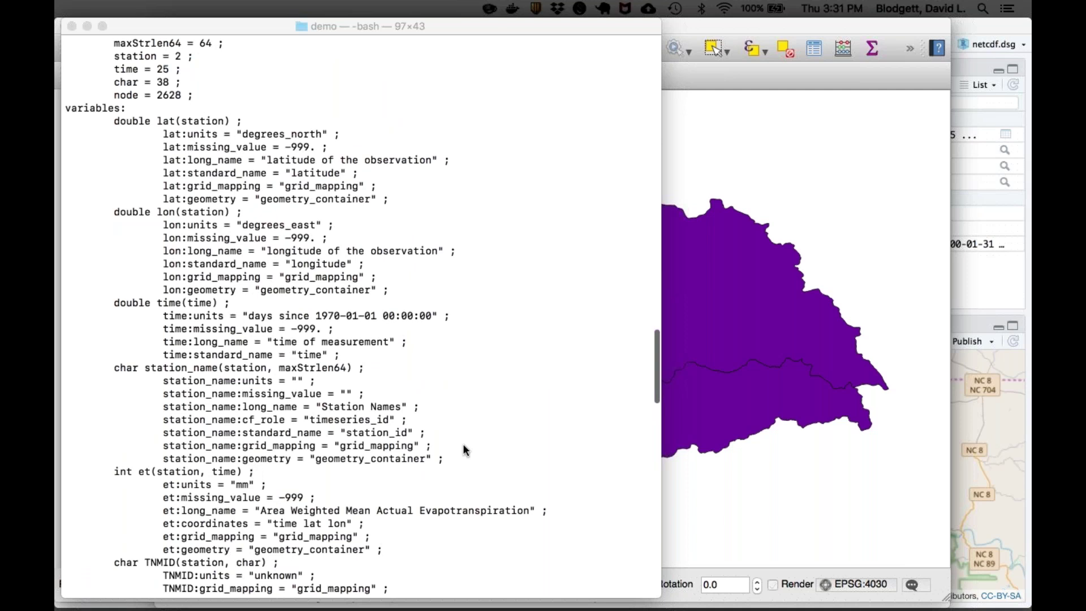
Examine the station_name variable's attributes in the netCDF header, highlighting its standard_name "station_id" and cf_role "timeseries_id" entries
left_click(466, 457)
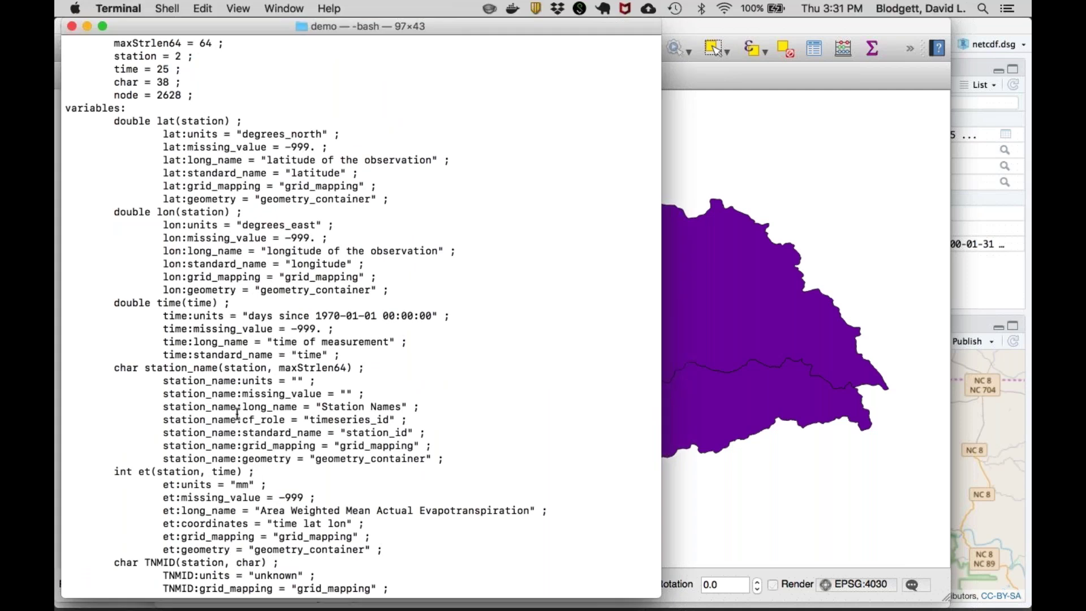
left_click_drag(242, 433, 422, 425)
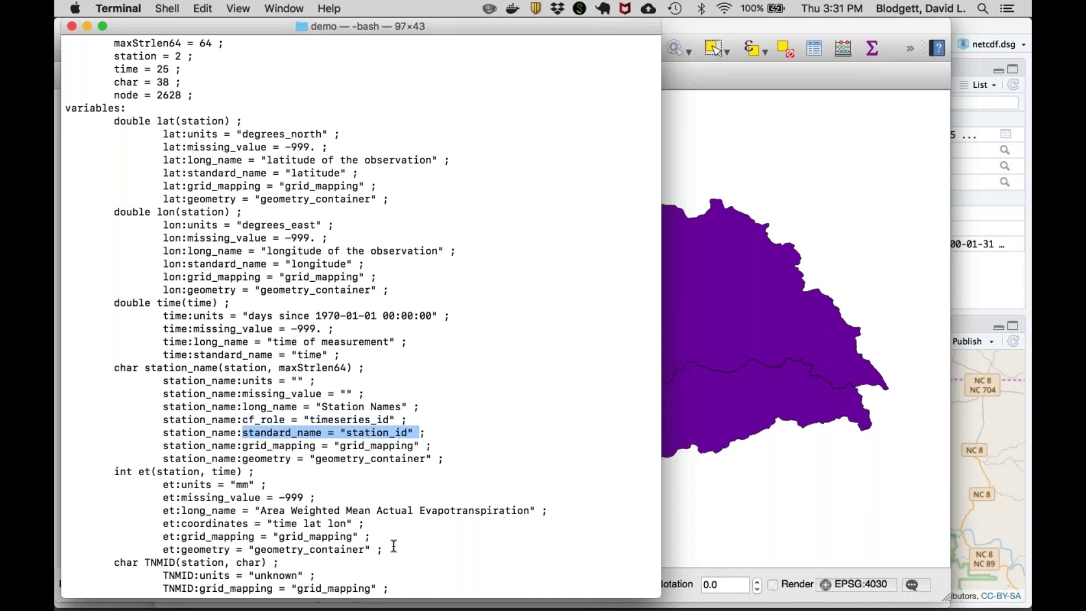
scroll(394, 546, "down", 1)
scroll(394, 545, "down", 1)
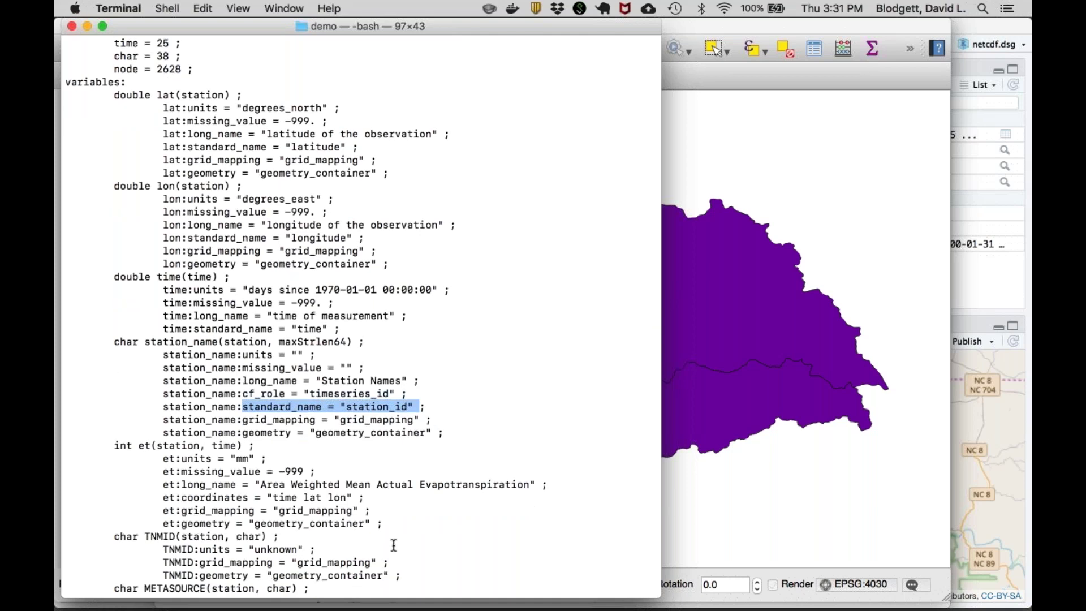
left_click(409, 393)
left_click_drag(409, 394, 161, 394)
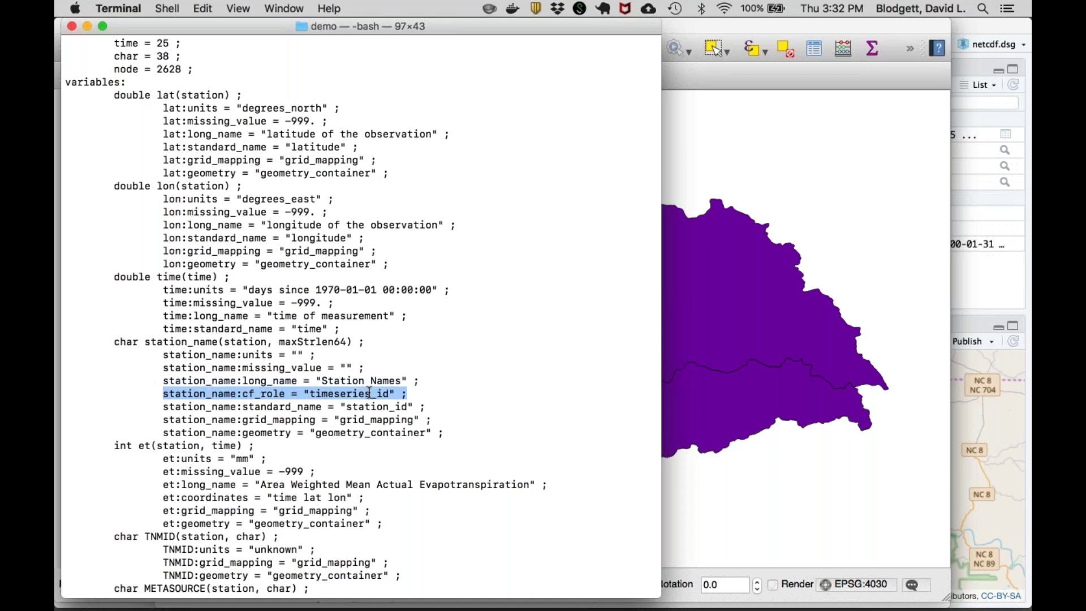
left_click(342, 398)
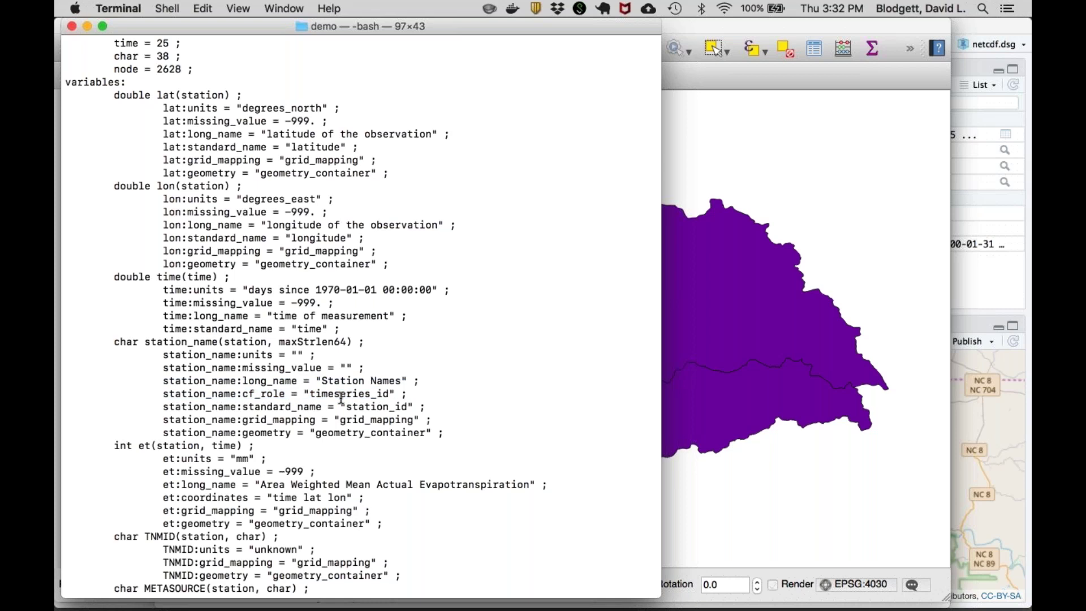
Review the rest of the netCDF header, covering the geometry container, grid mapping, global attributes and polygon attribute variables
scroll(341, 399, "down", 1)
scroll(341, 399, "down", 15)
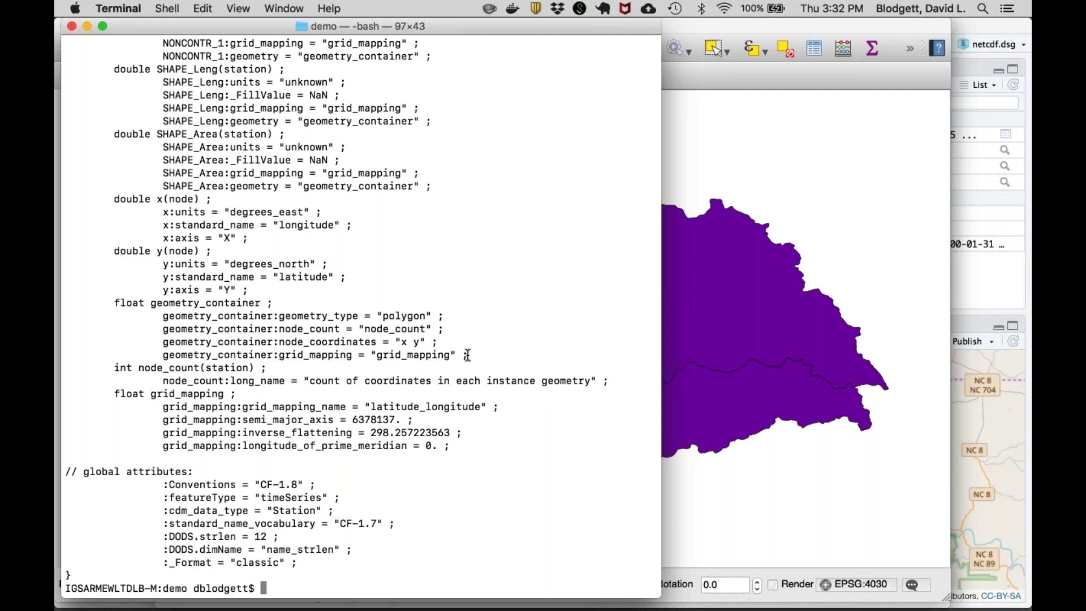
scroll(467, 355, "up", 1)
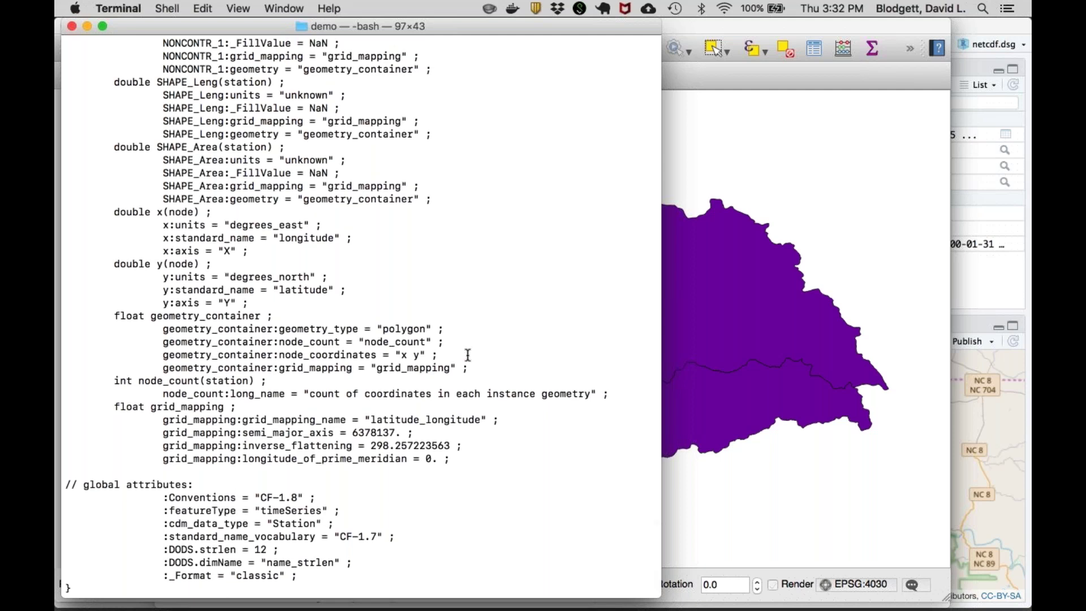
scroll(467, 355, "down", 1)
scroll(468, 355, "up", 10)
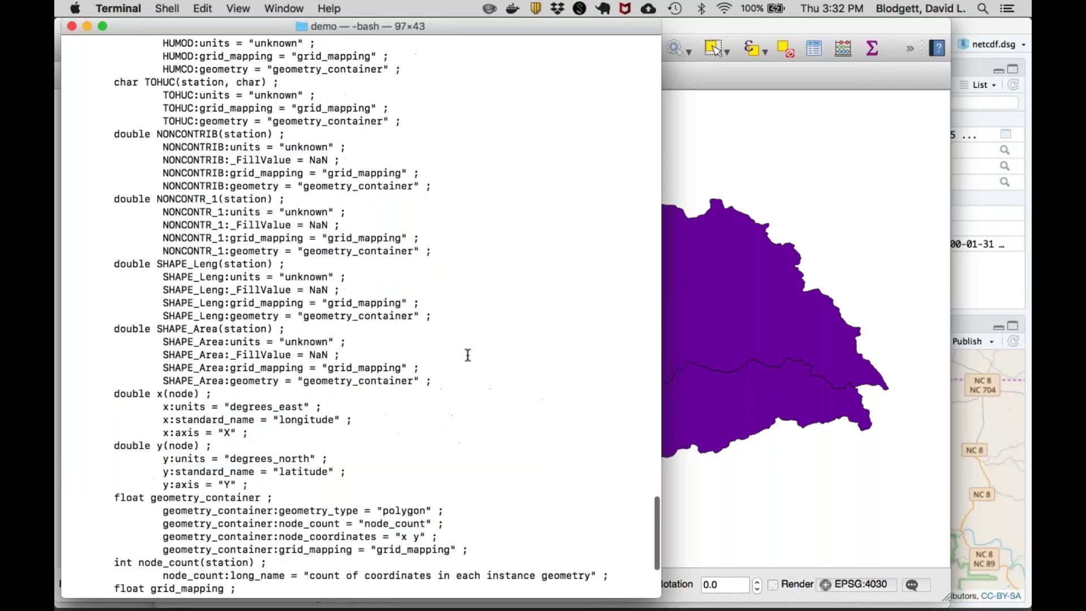
scroll(468, 354, "up", 3)
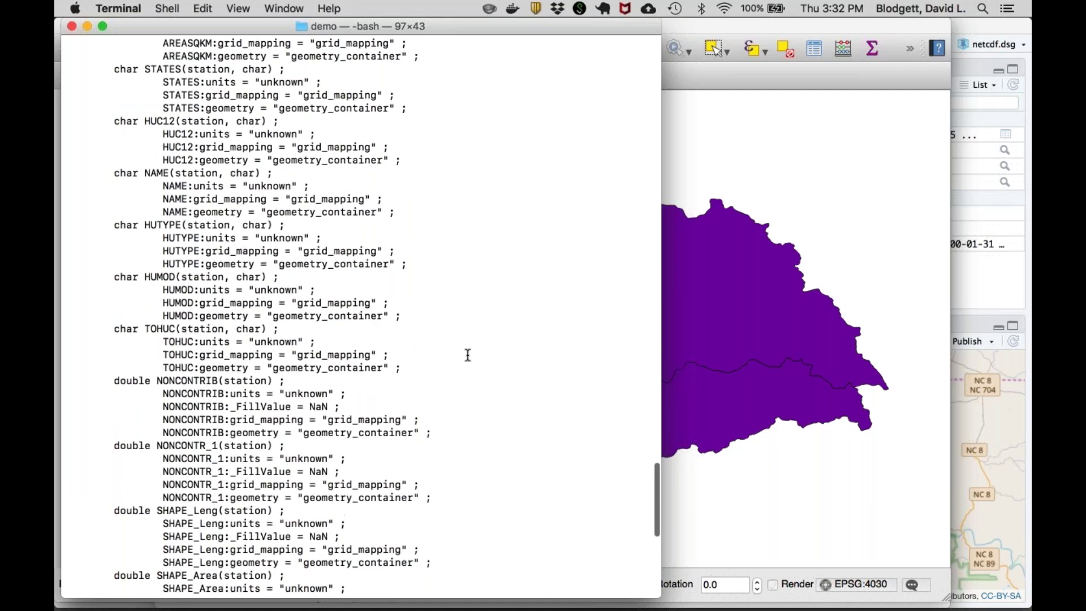
scroll(468, 355, "up", 1)
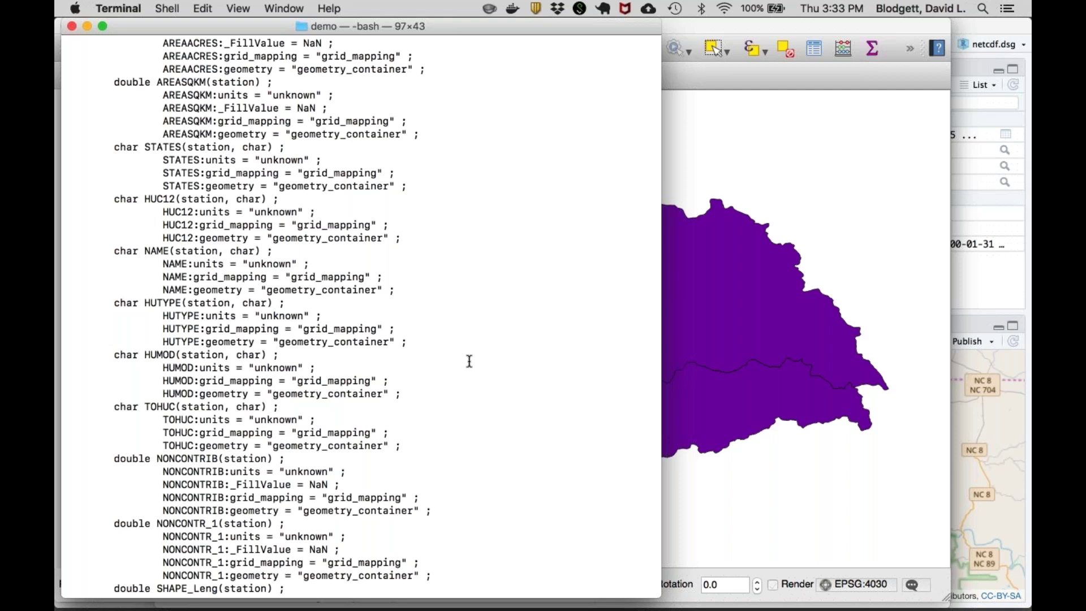
scroll(470, 360, "up", 10)
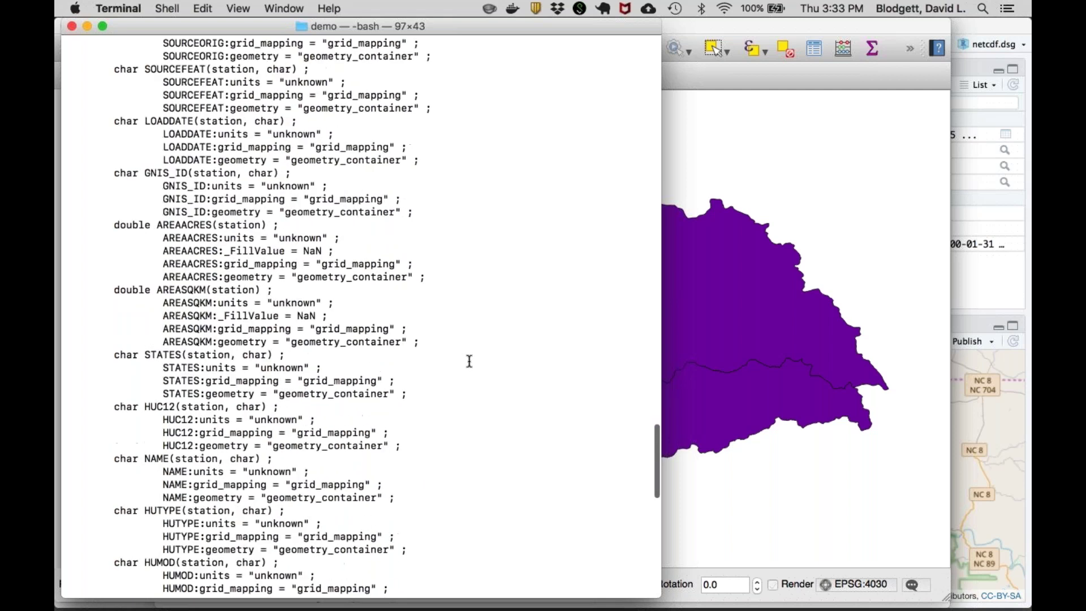
scroll(469, 361, "up", 7)
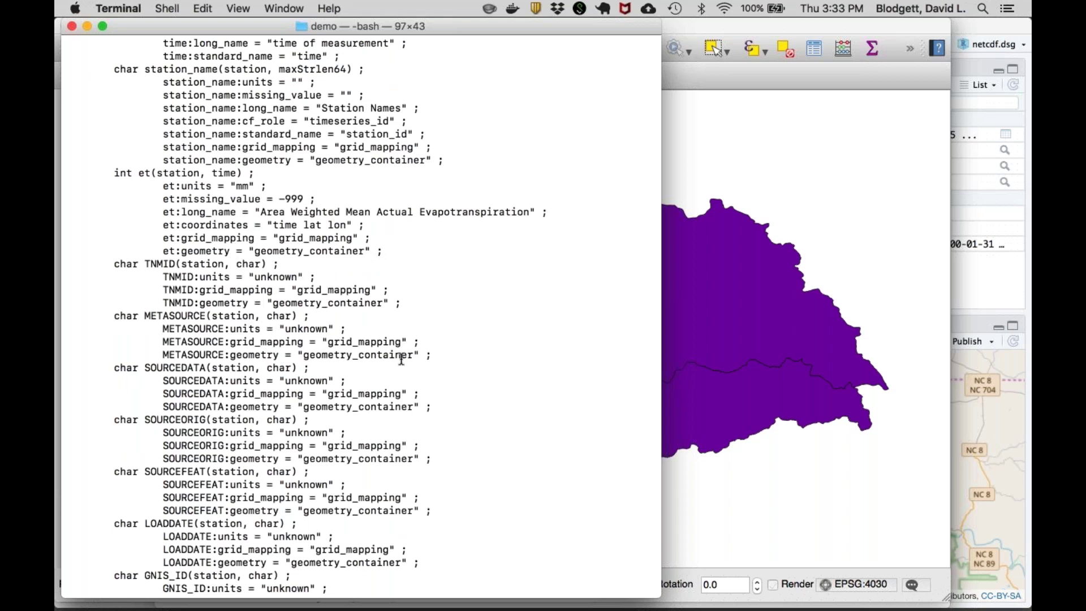
Examine the polygon attribute variables from TNMID to SOURCEFEAT, highlighting the TNMID name and the station dimension of SOURCEFEAT
scroll(402, 359, "down", 4)
left_click_drag(145, 134, 174, 134)
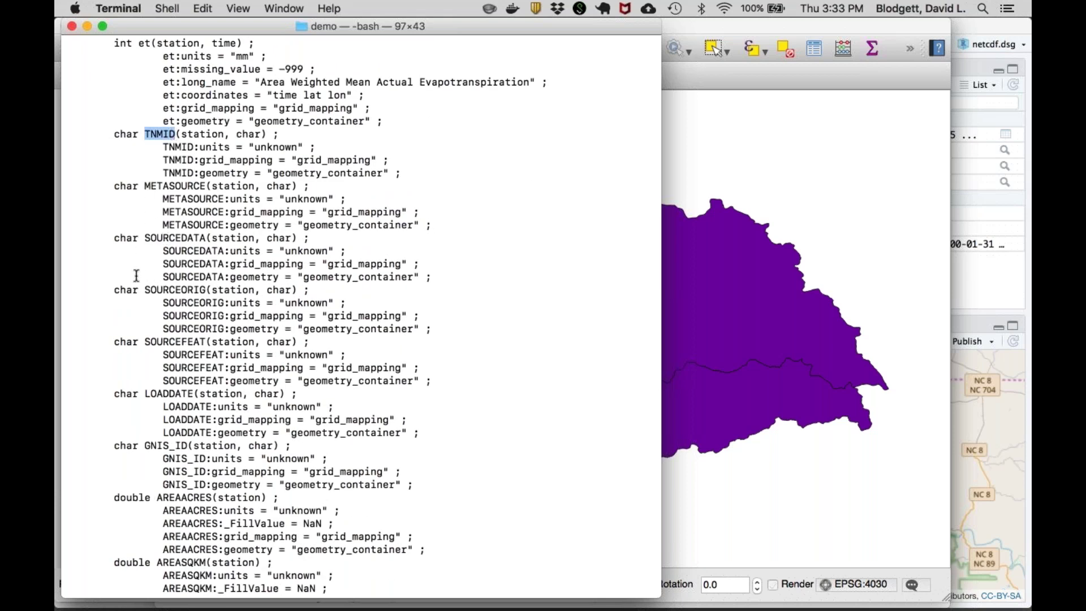
scroll(130, 272, "down", 3)
left_click_drag(144, 264, 203, 264)
left_click(202, 264)
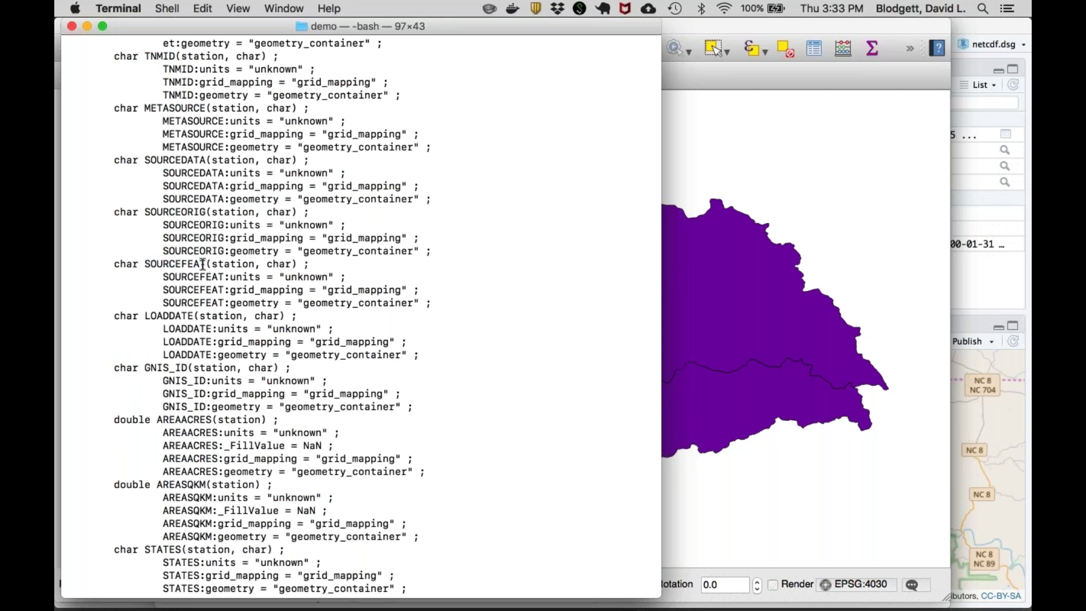
left_click_drag(212, 264, 255, 264)
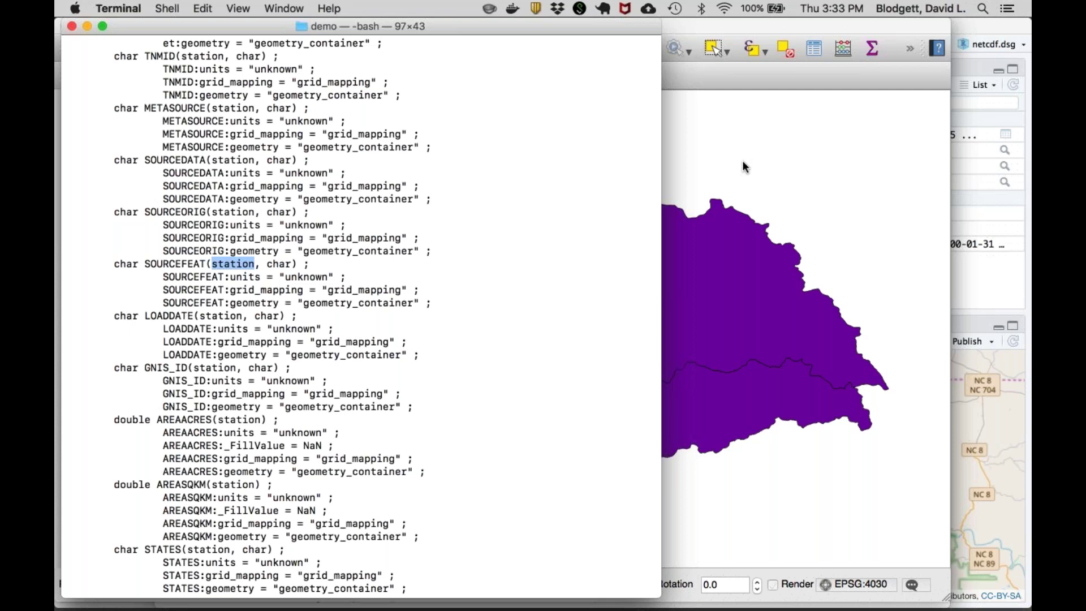
left_click(503, 277)
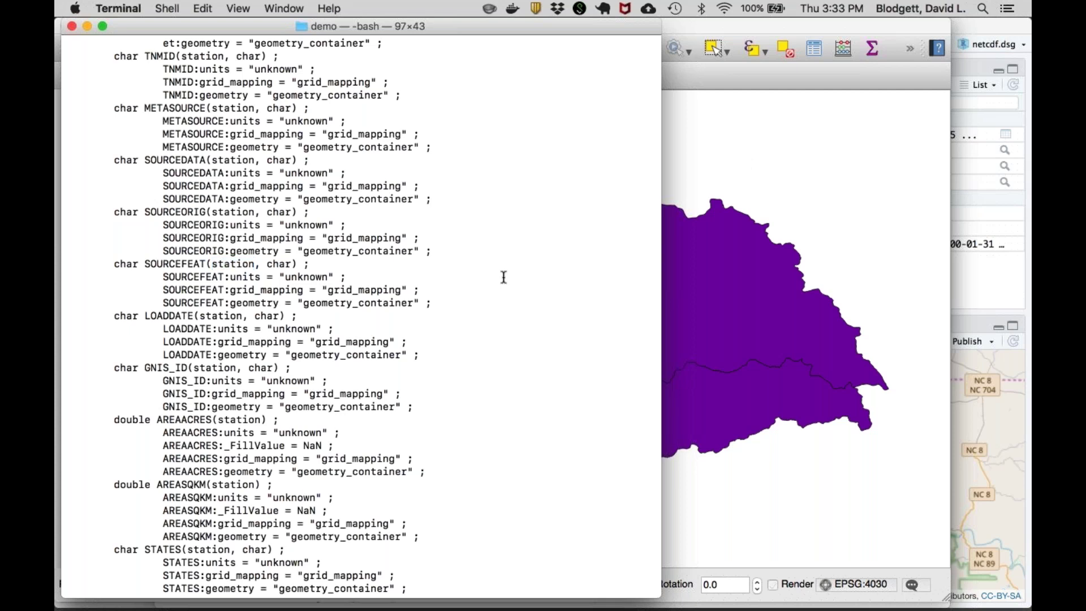
Go back to the start of the hucPolygons header to examine its dimensions and coordinate variables
scroll(503, 277, "up", 20)
scroll(503, 277, "down", 5)
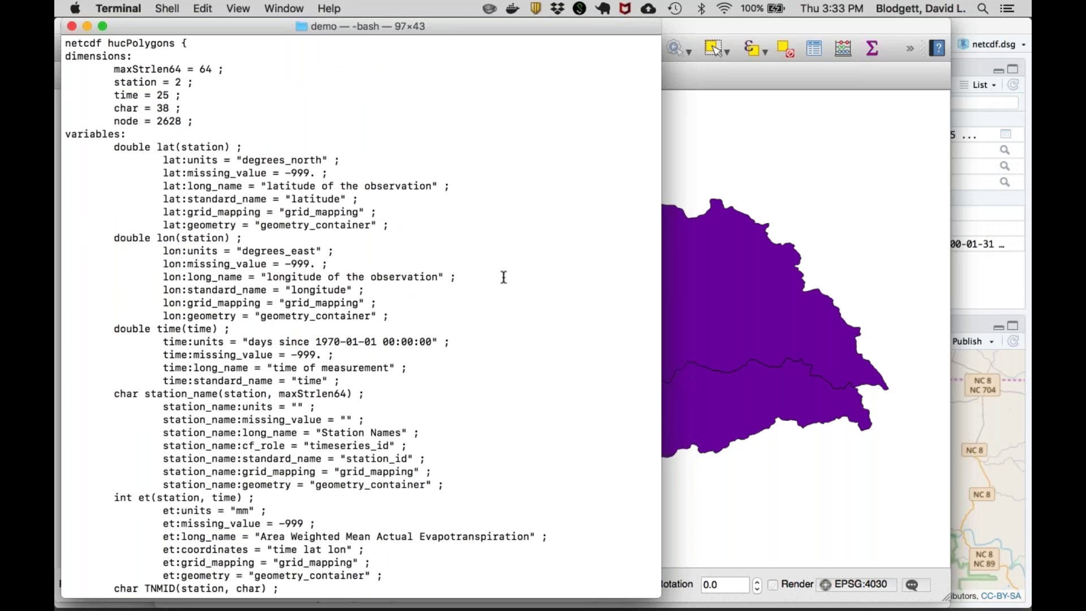
scroll(503, 277, "down", 2)
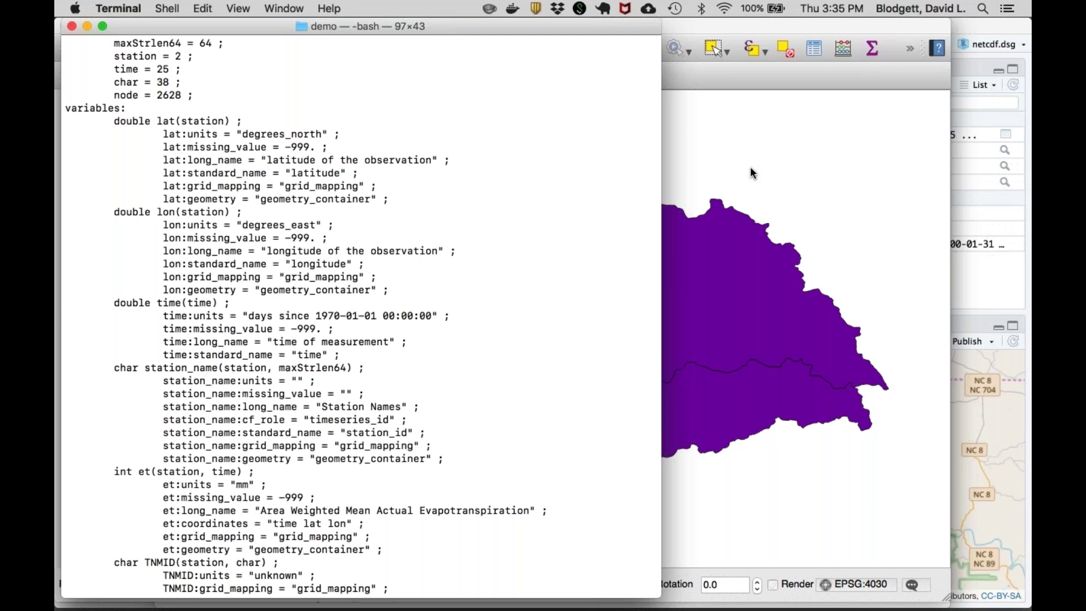
Switch to Chrome and search the web for "Netcdf cf descrete sampling geometry" in a new window
key("super+Tab")
left_click(582, 322)
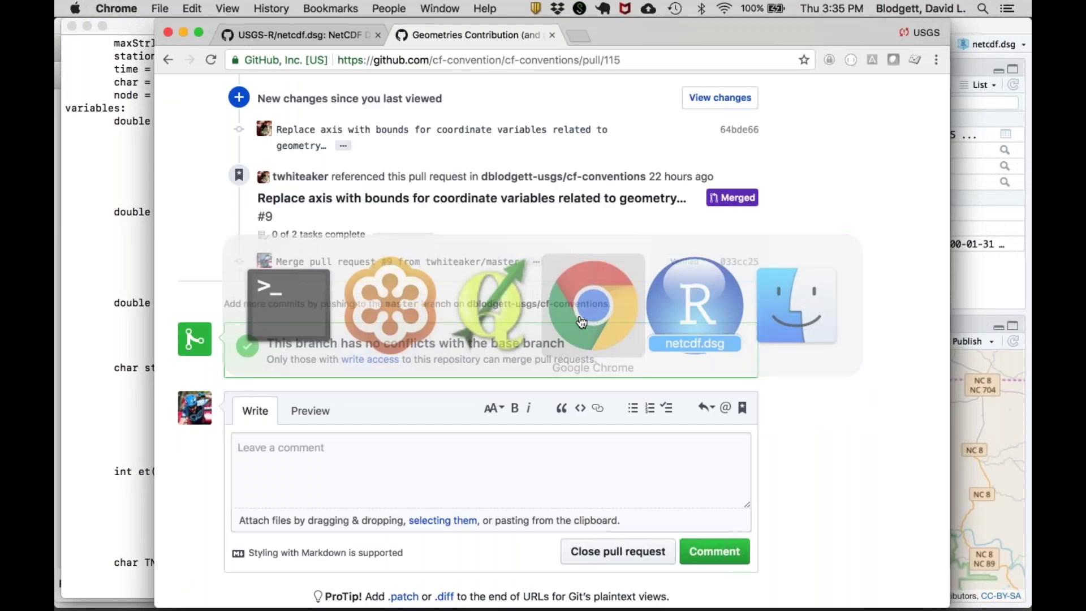
key("super+n")
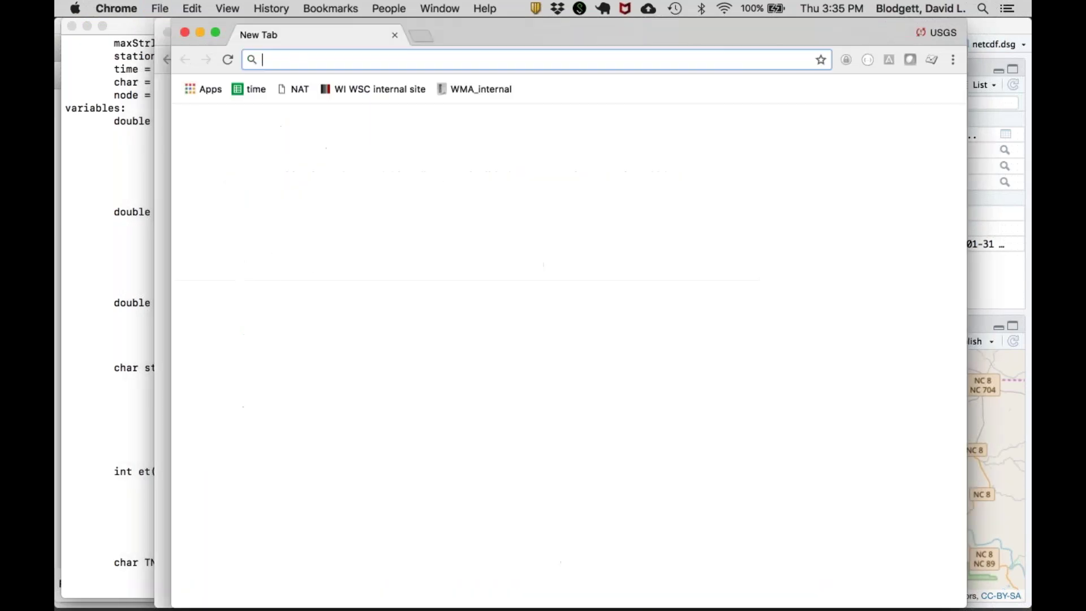
type("Netcdf ")
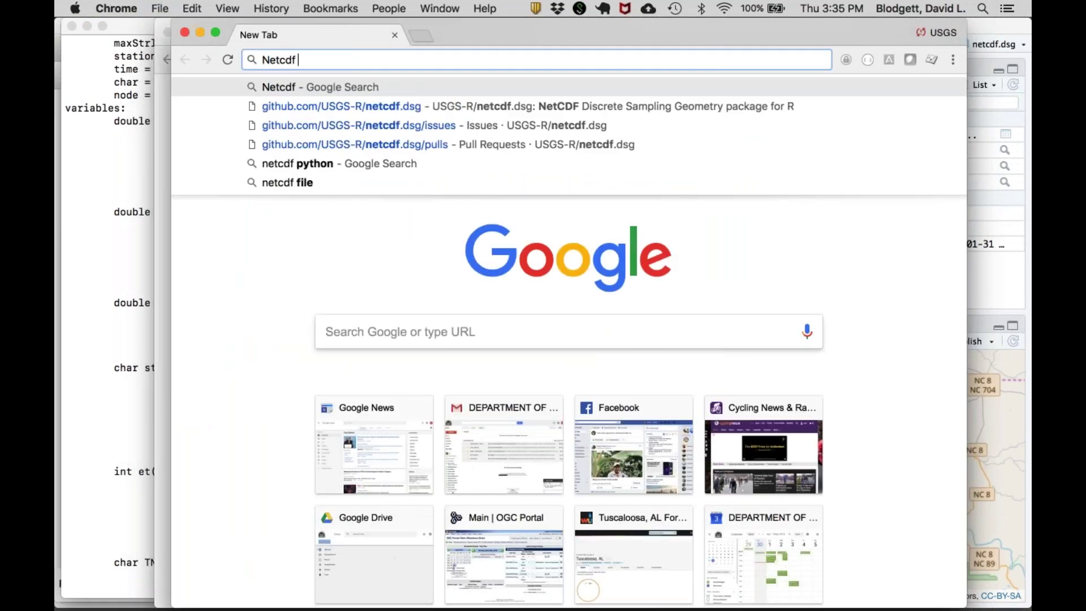
type("cf descr")
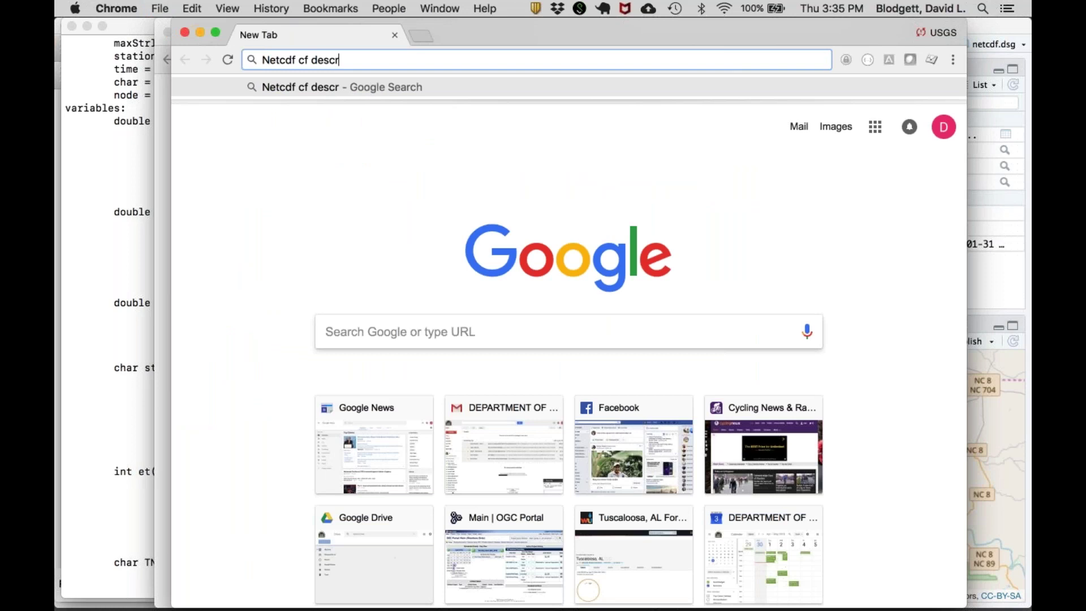
type("ete sam")
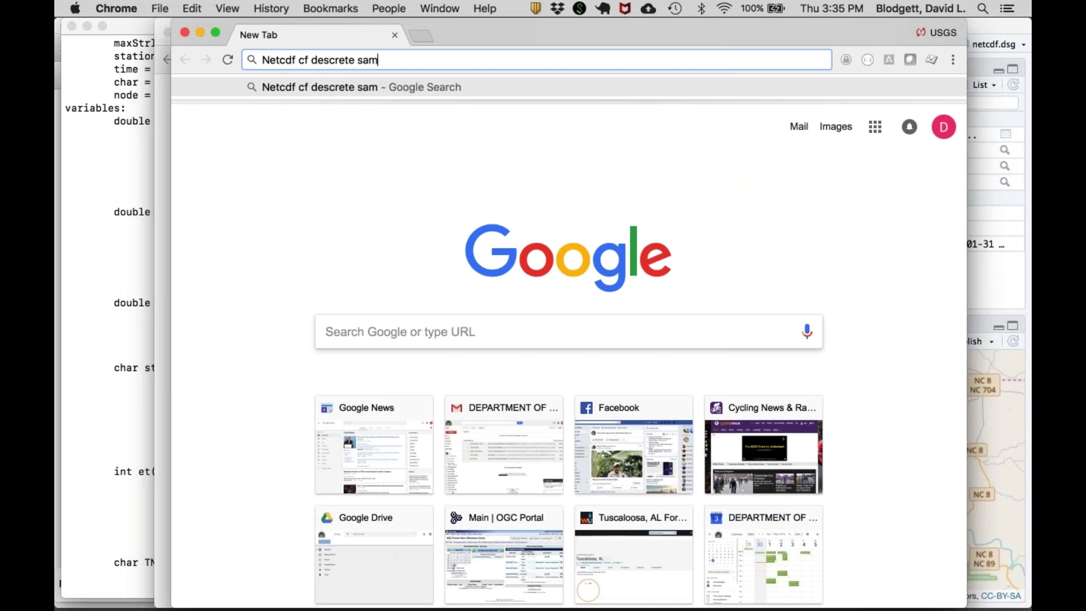
type("pling geometry")
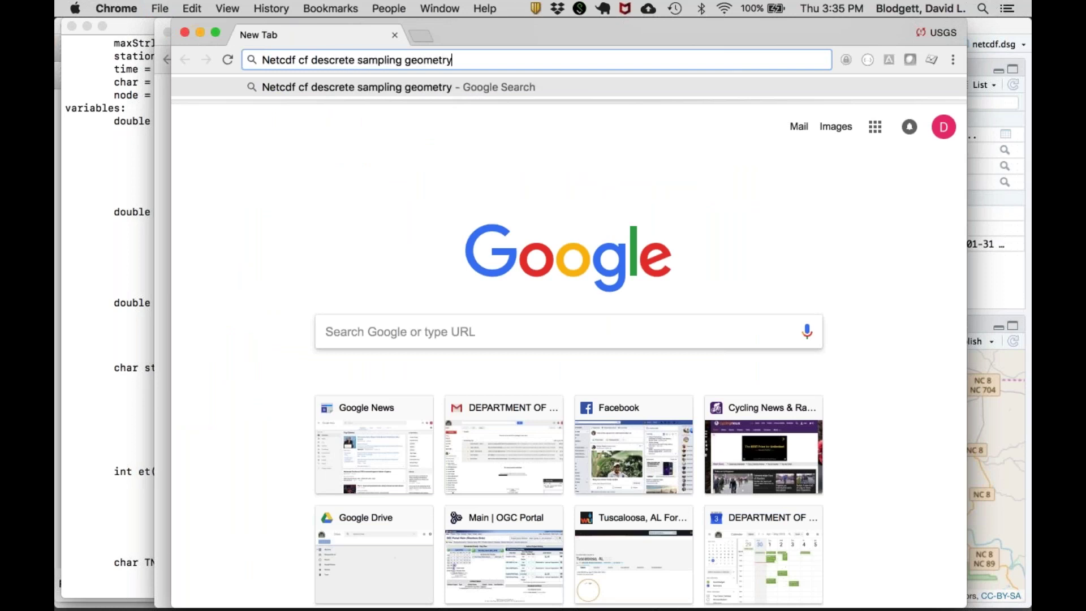
key("Return")
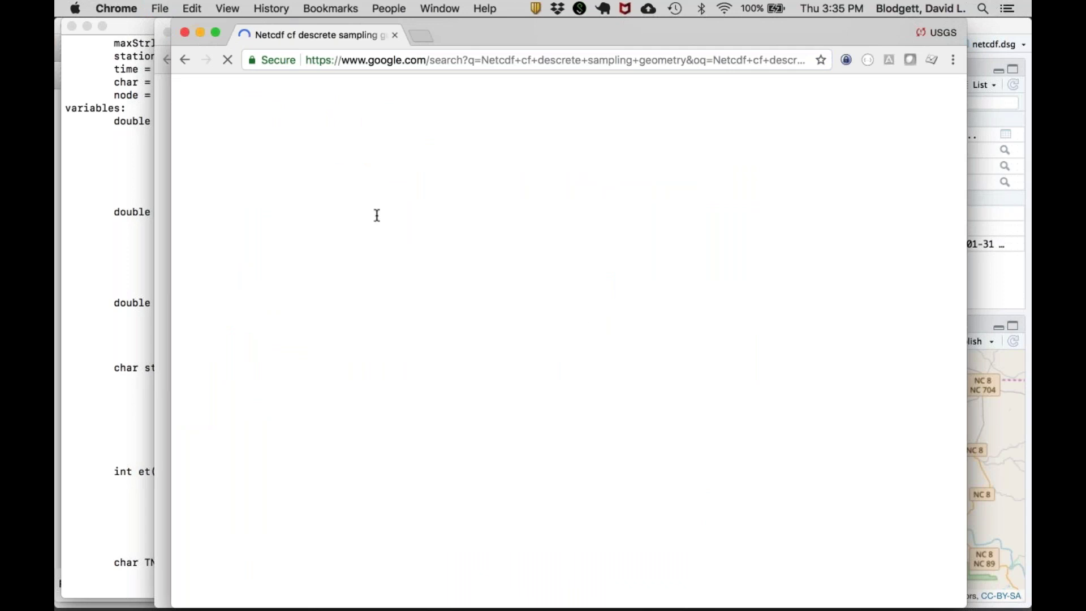
Open the CF conventions chapter on Discrete Sampling Geometries and examine the feature types in Table 9.1, highlighting trajectory
left_click(402, 272)
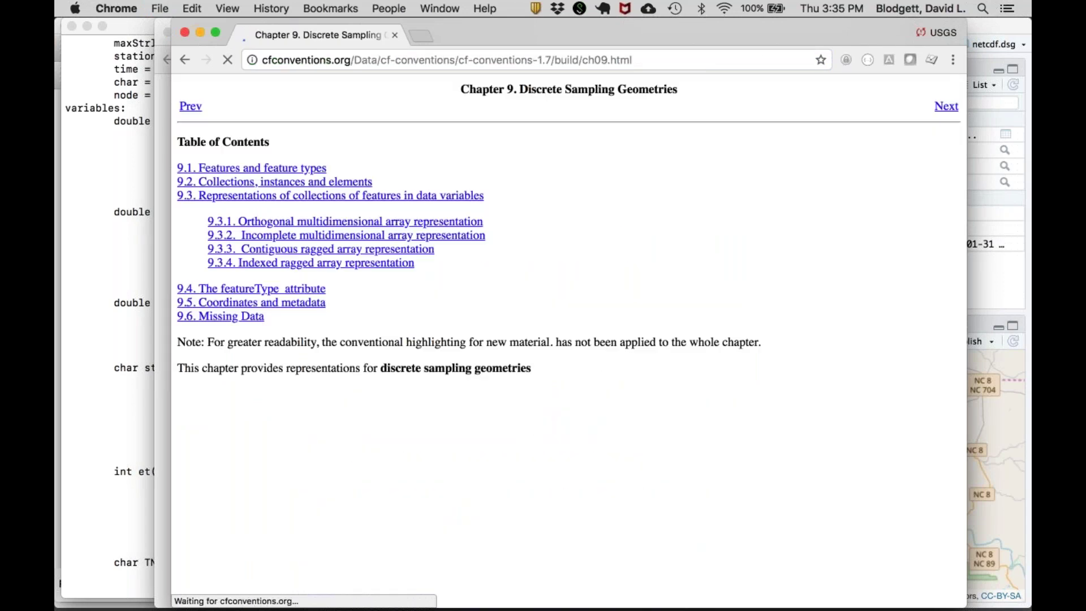
scroll(569, 339, "down", 3)
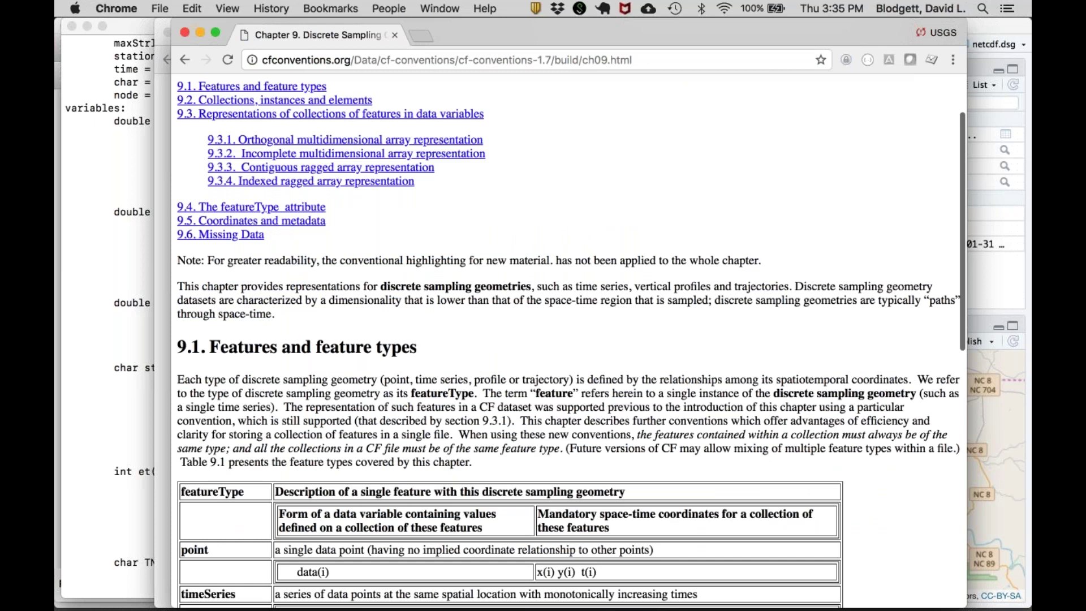
scroll(568, 339, "down", 4)
scroll(568, 339, "down", 5)
left_click_drag(252, 300, 181, 299)
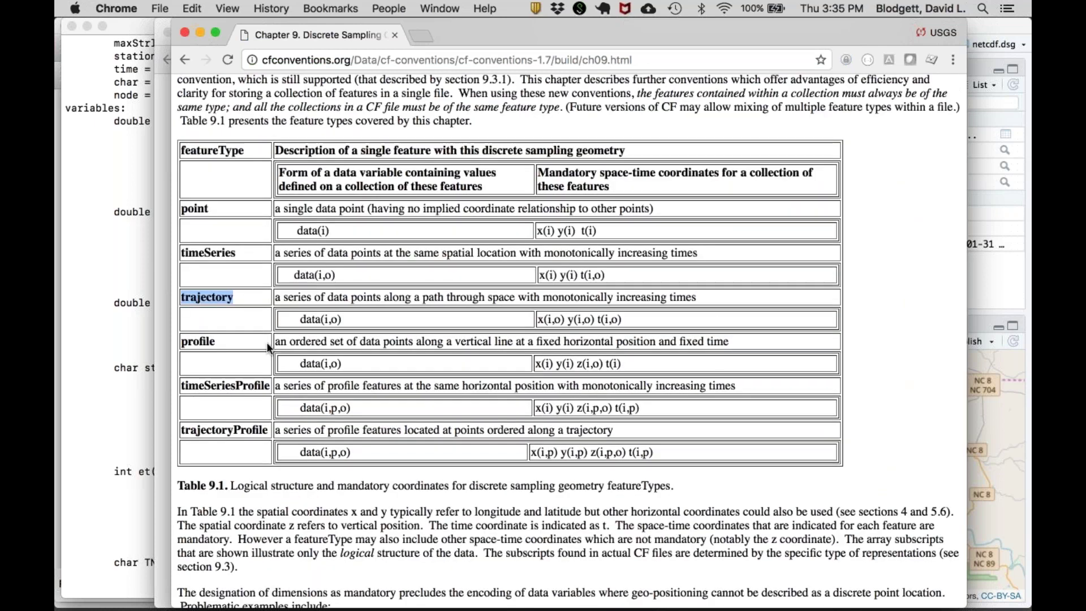